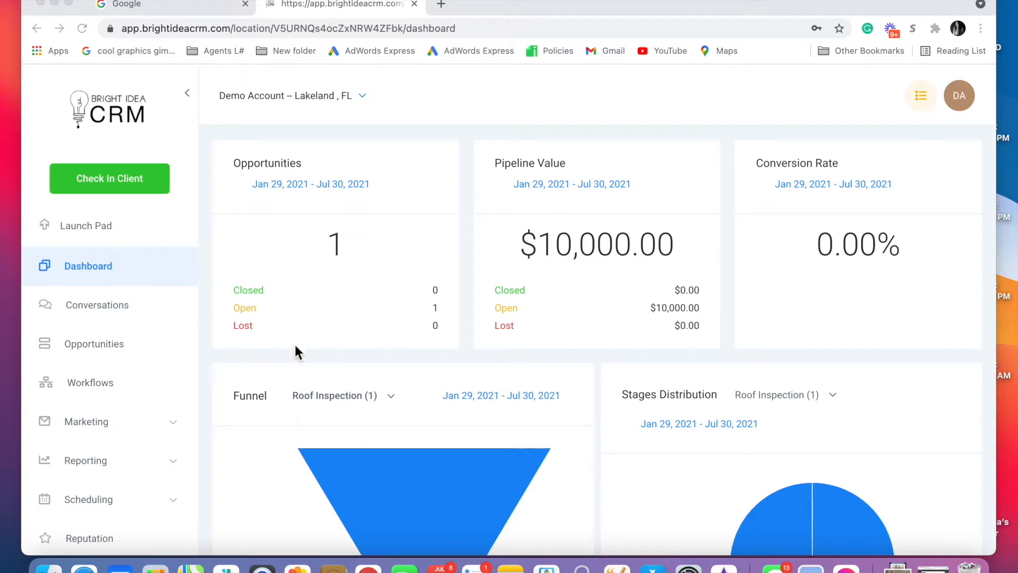
- Go to Settings > SMTP and MailGun Service, choose Add Service, and list the available providers
scroll(119, 390, down, 5)
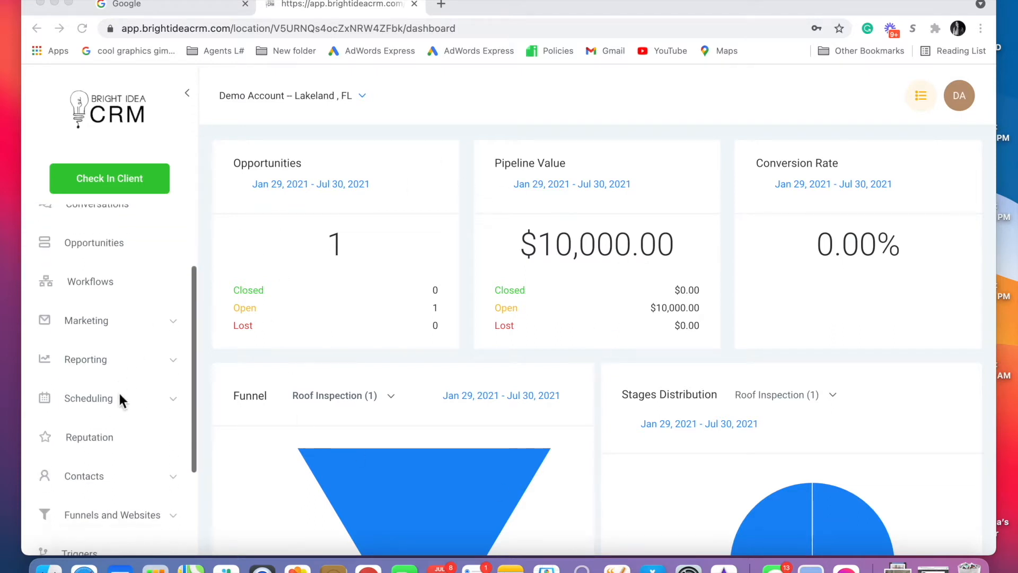
click(76, 532)
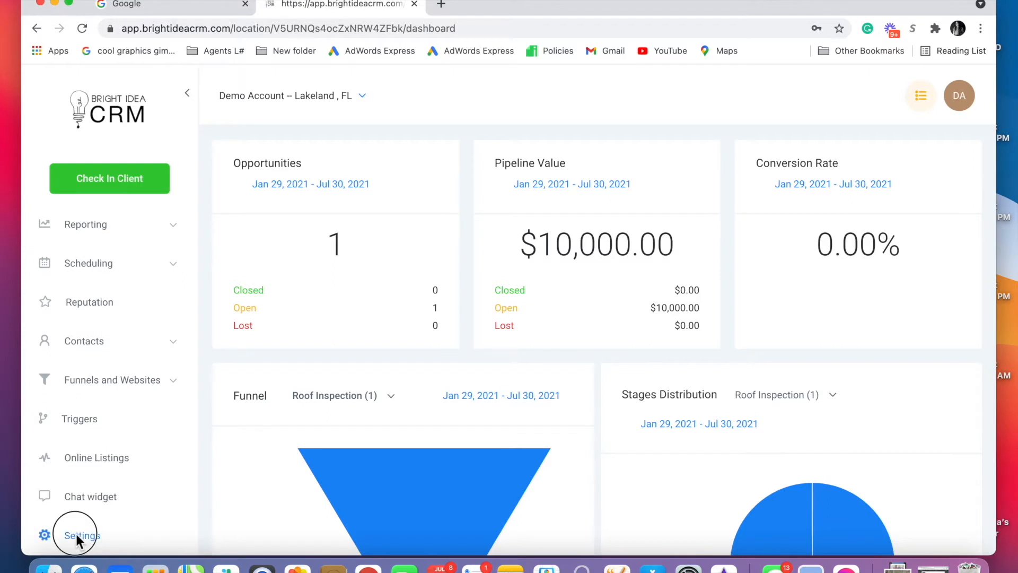
scroll(466, 345, down, 2)
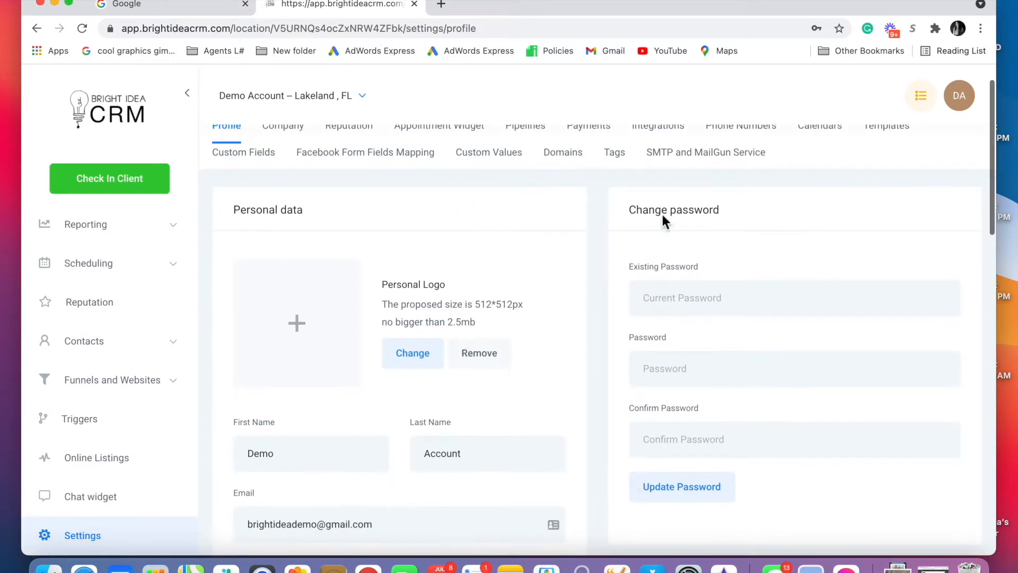
click(686, 151)
click(908, 253)
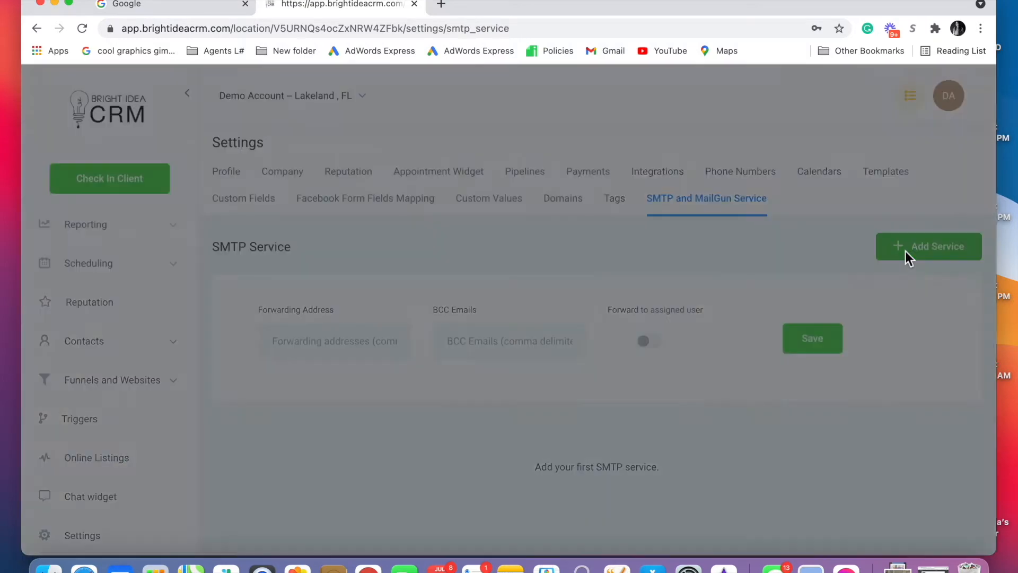
click(518, 198)
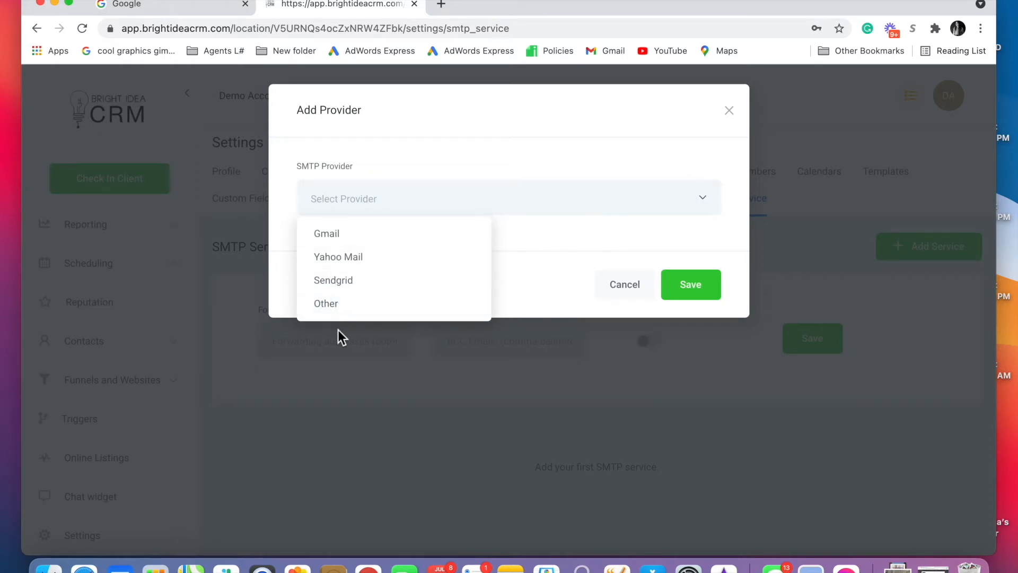
- Add Gmail as the provider with the demo account's address and password; saving fails with error 535-5.7.8
click(332, 233)
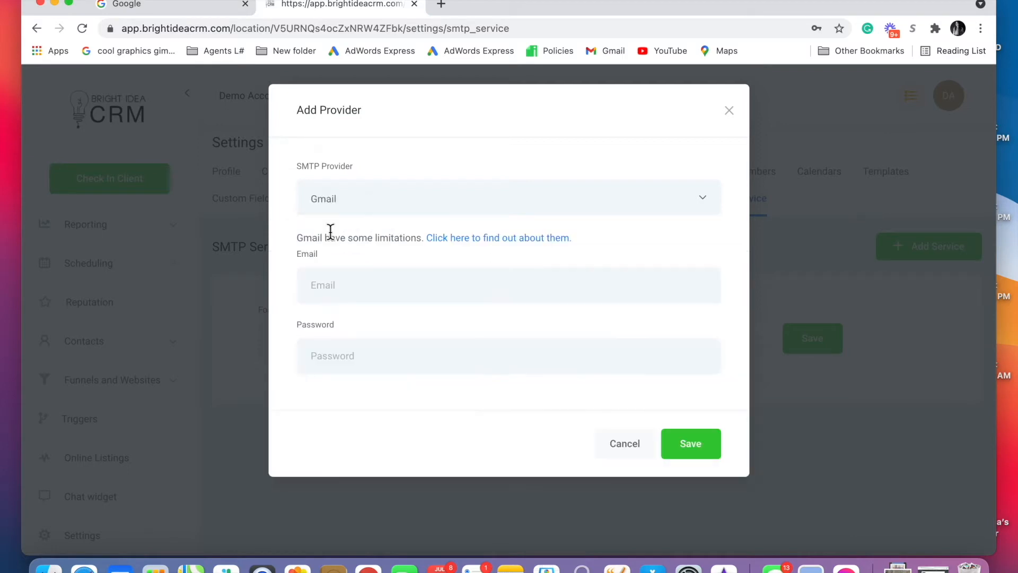
click(358, 289)
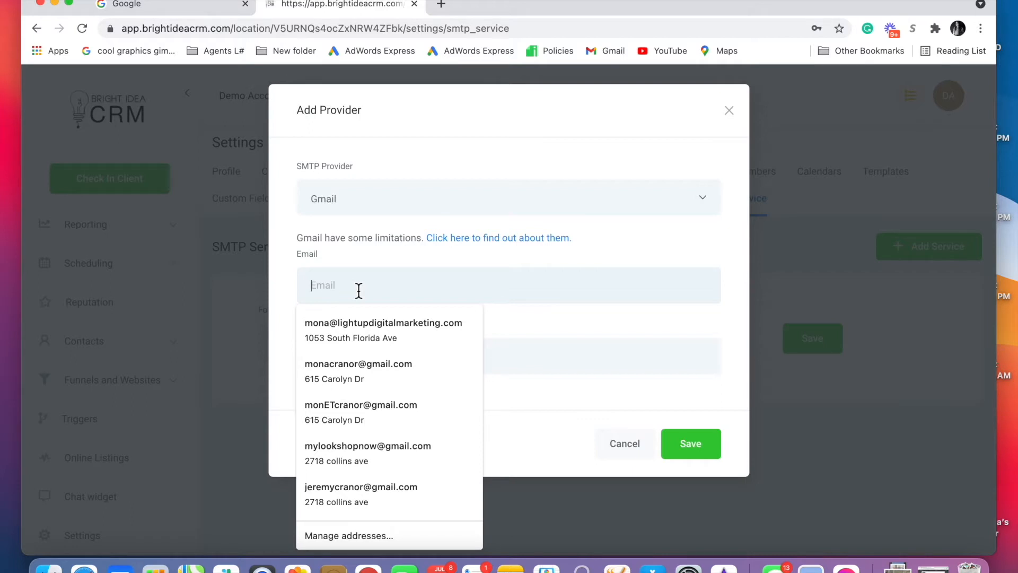
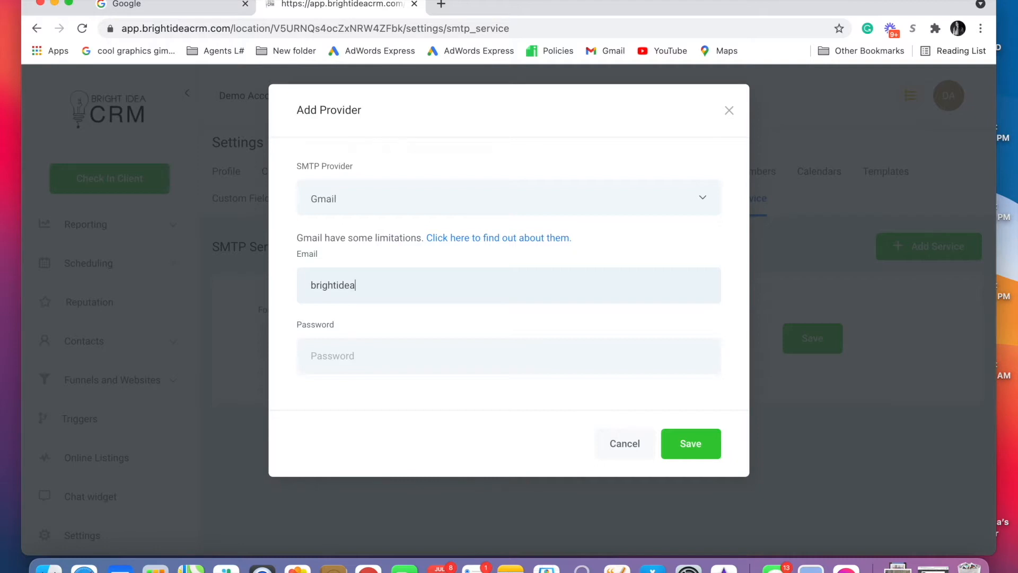
click(325, 355)
text(******)
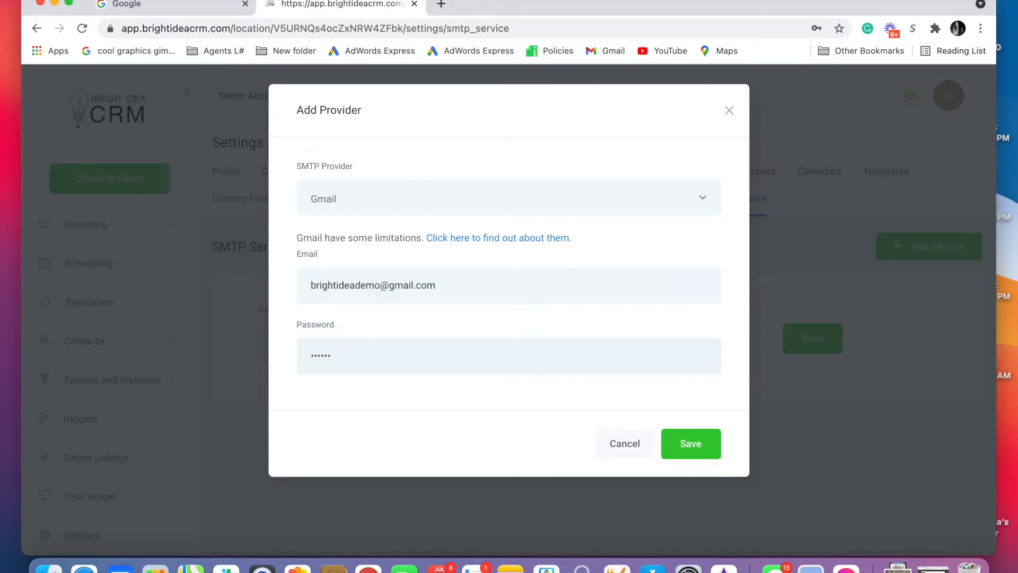
text(*****)
click(692, 446)
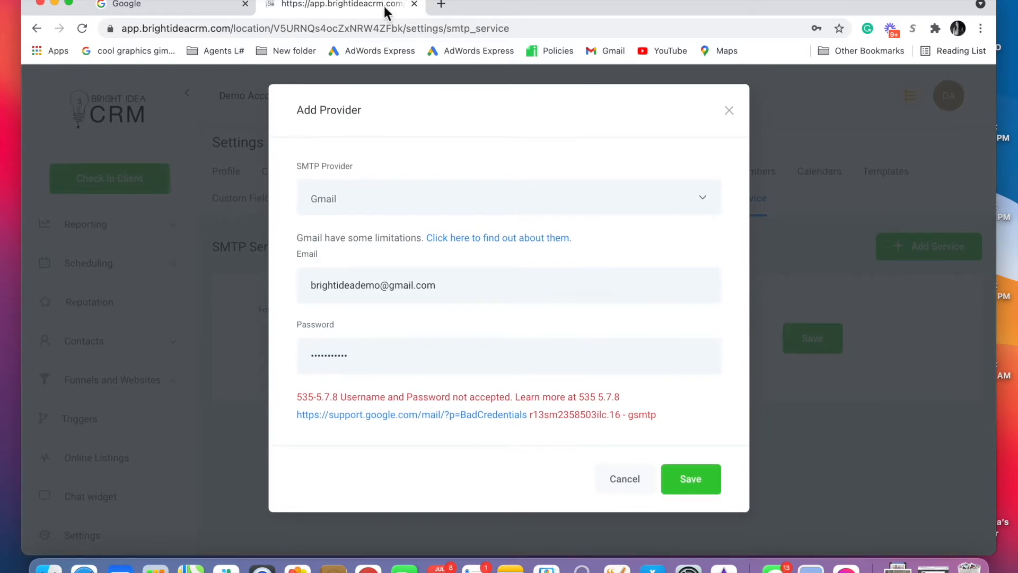
click(171, 6)
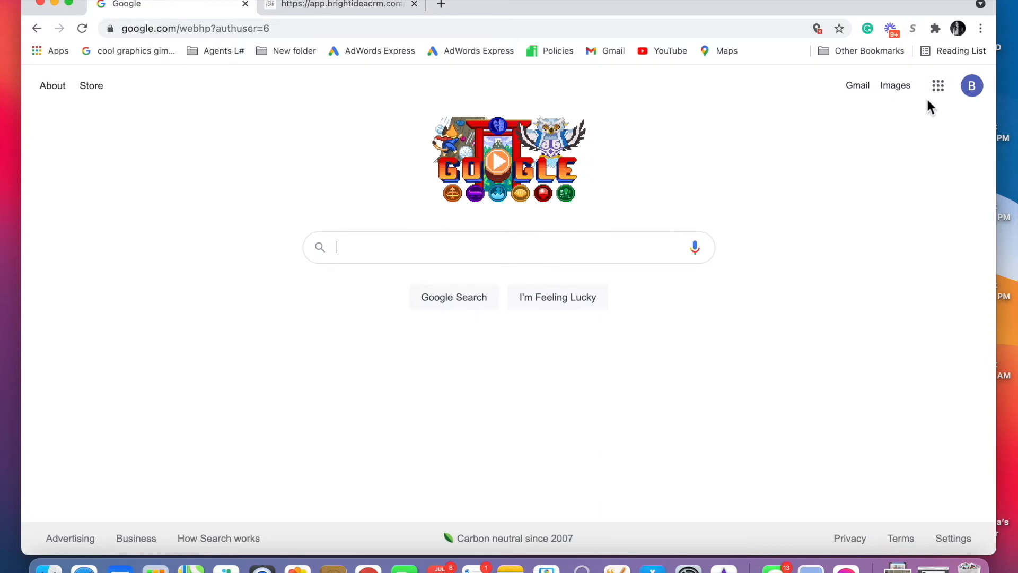
- Open the demo account's Gmail inbox in the Google tab, dismiss the Meet popup, and show Google apps
click(967, 90)
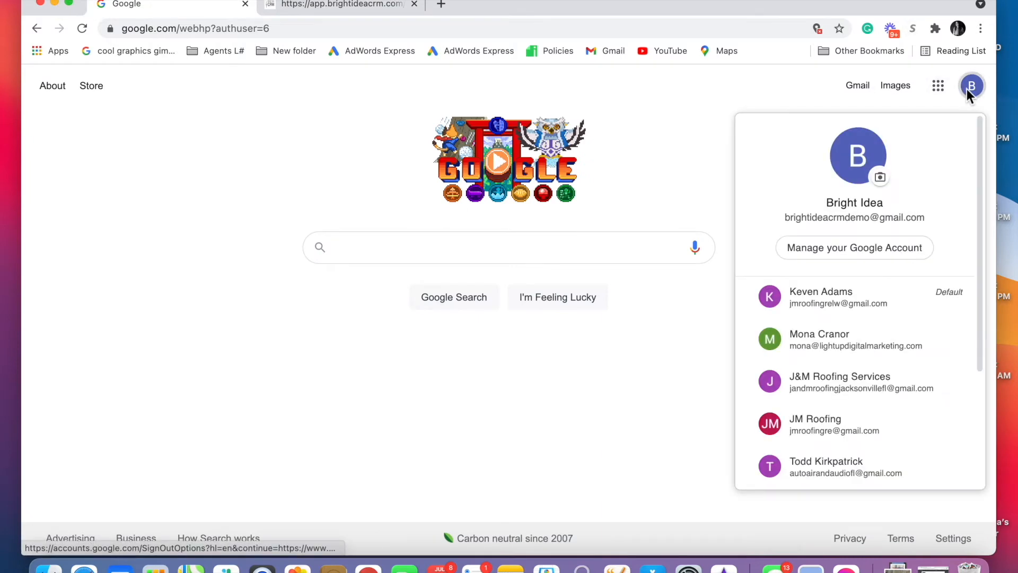
click(854, 86)
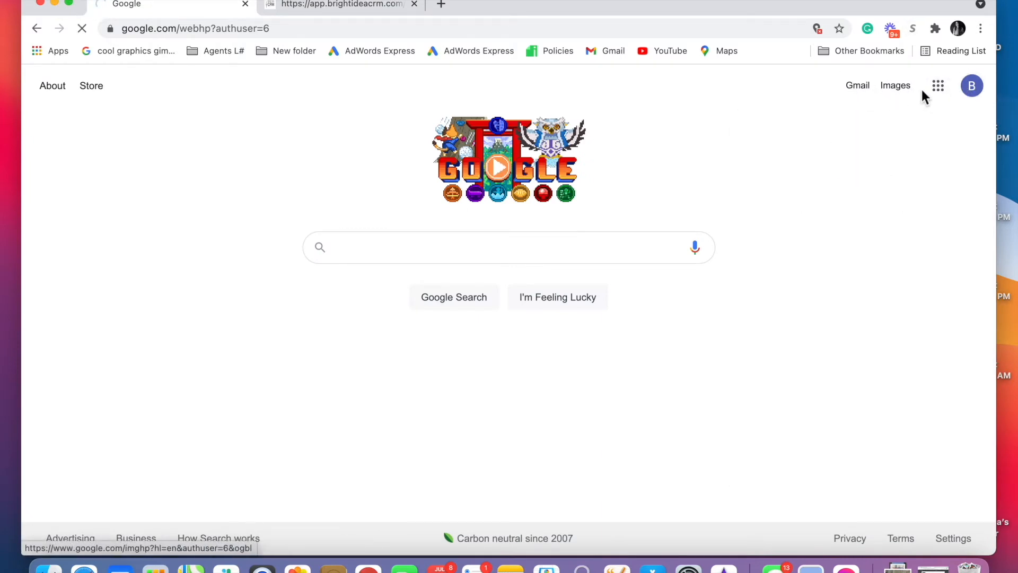
click(938, 87)
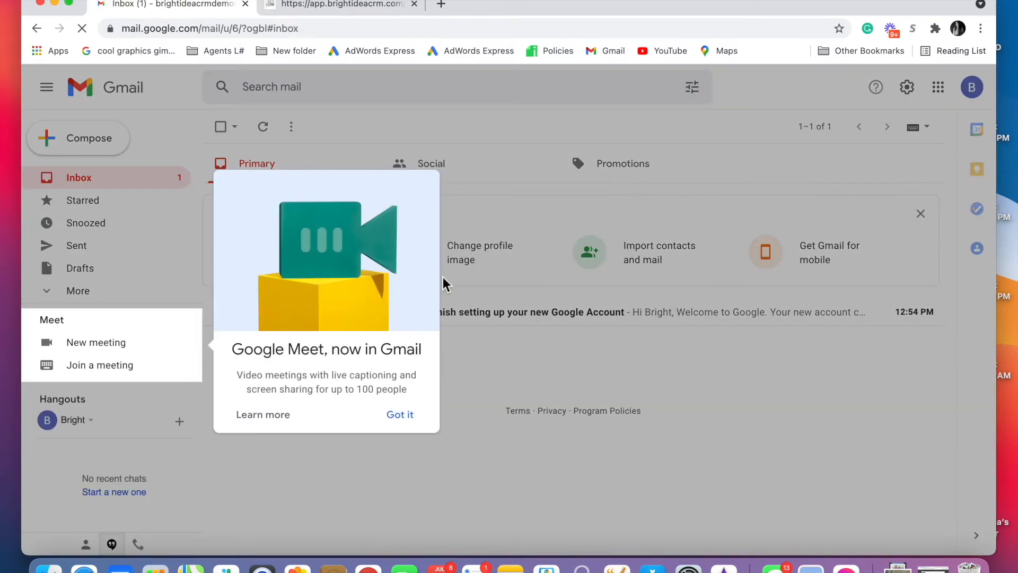
click(401, 425)
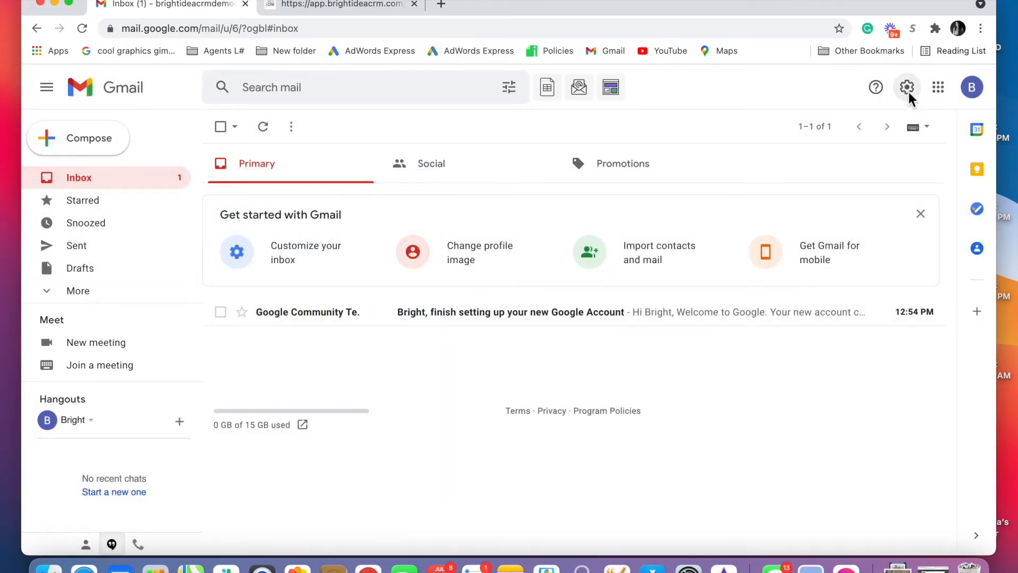
click(934, 89)
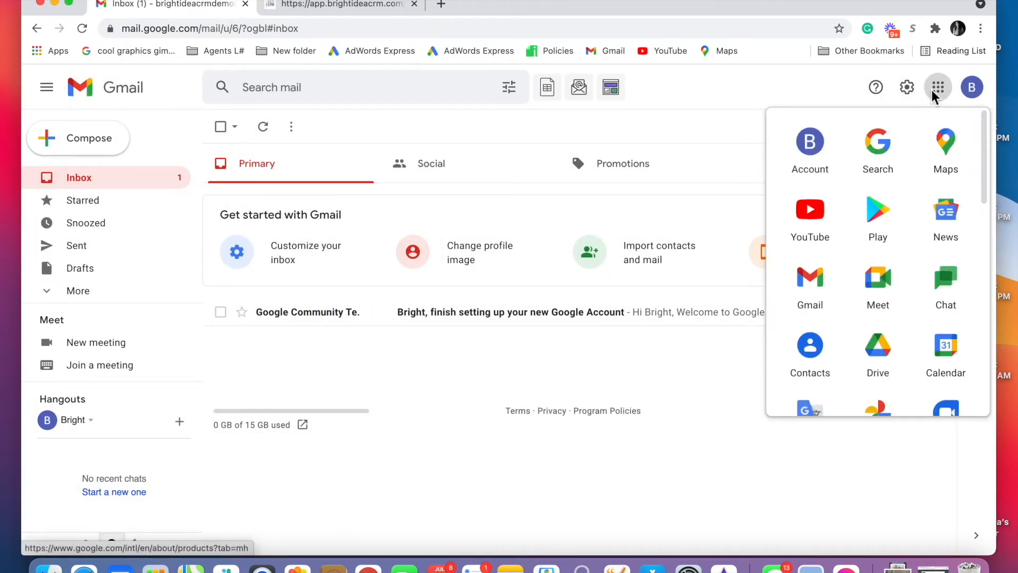
- Open Google Account Security and scroll to Less secure app access, currently Off
click(807, 146)
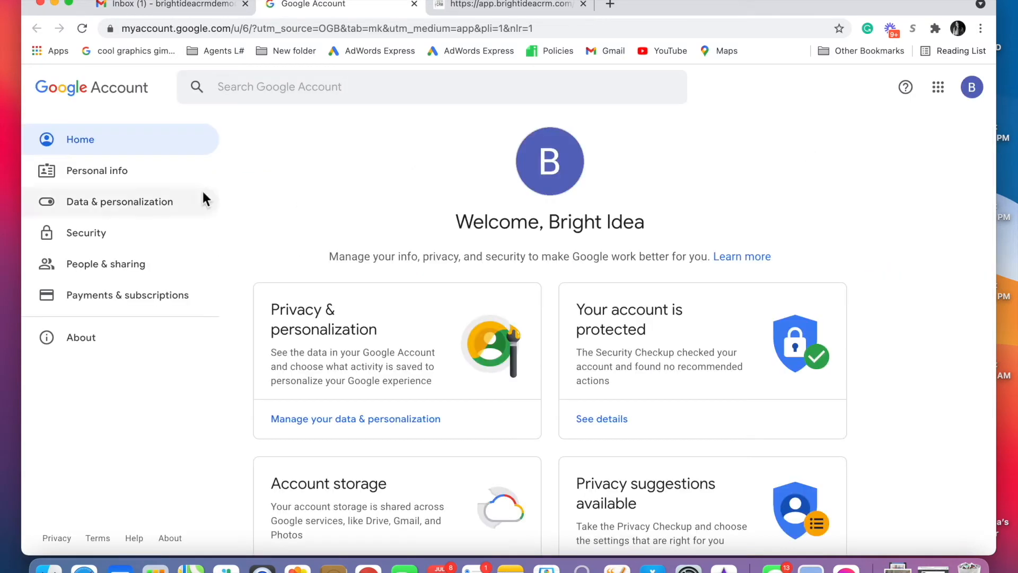
click(135, 234)
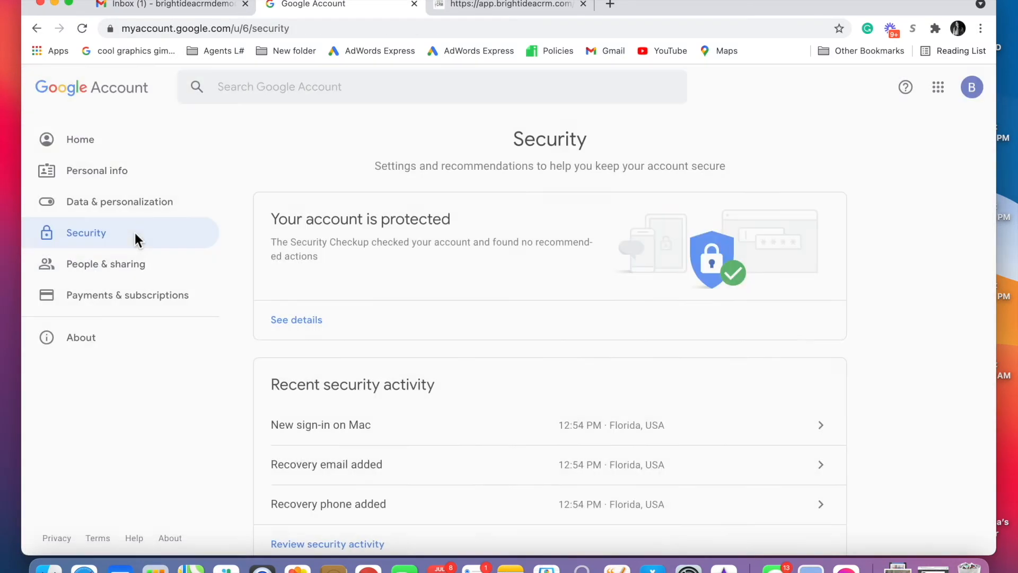
scroll(461, 291, down, 2)
scroll(462, 293, down, 10)
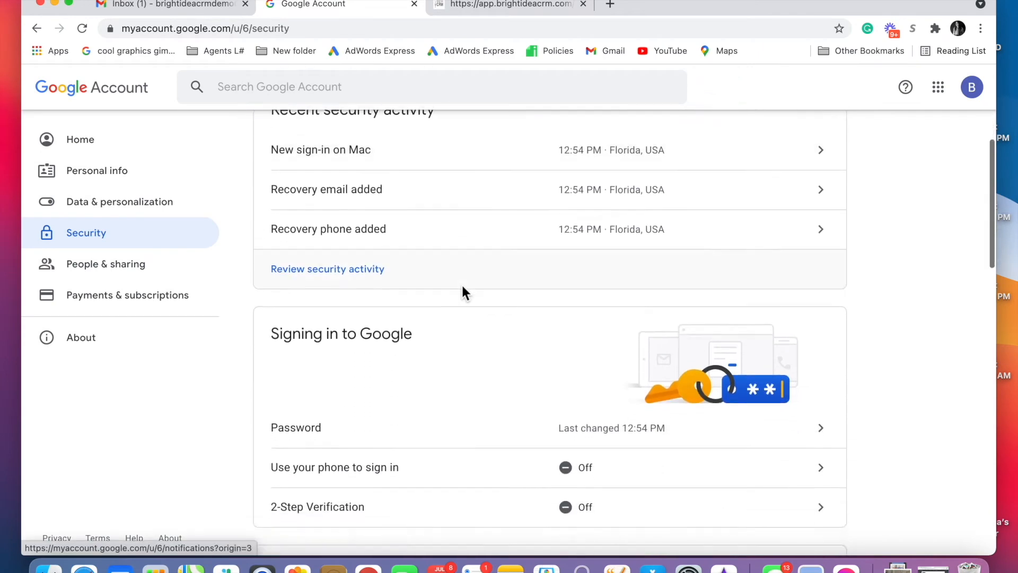
scroll(461, 291, down, 8)
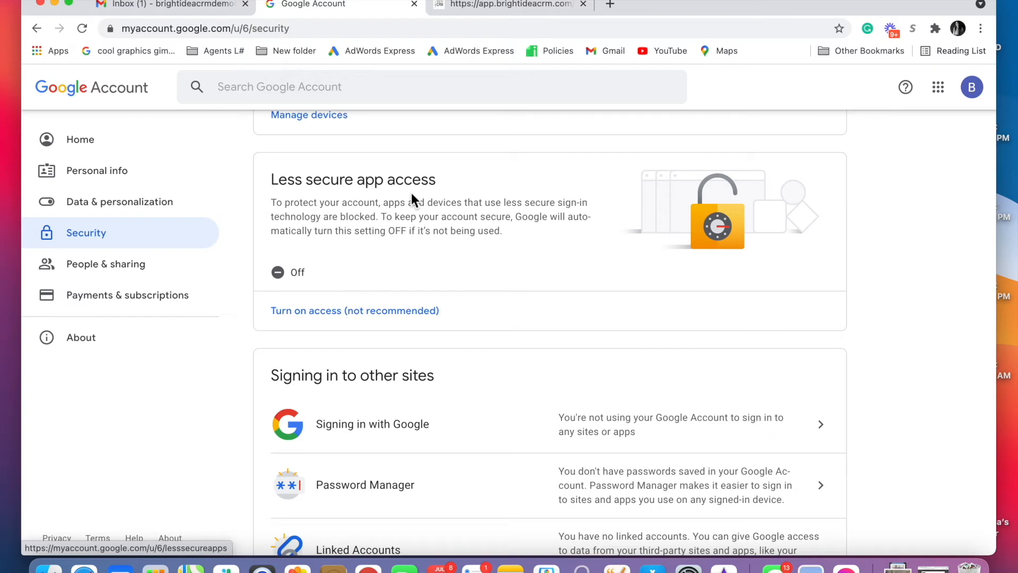
- Turn Allow less secure apps ON and return to the Google Account home page
click(332, 310)
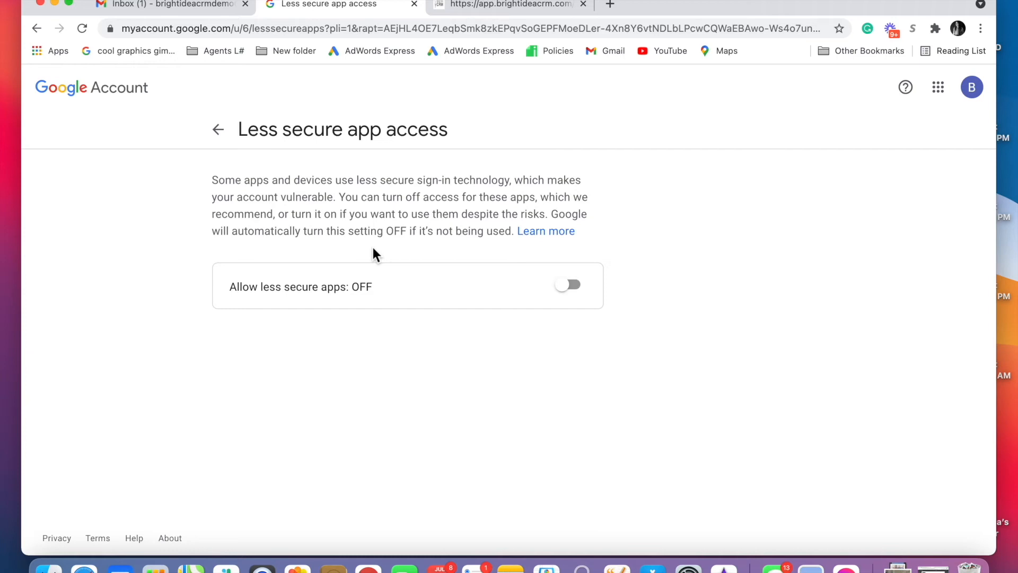
click(569, 284)
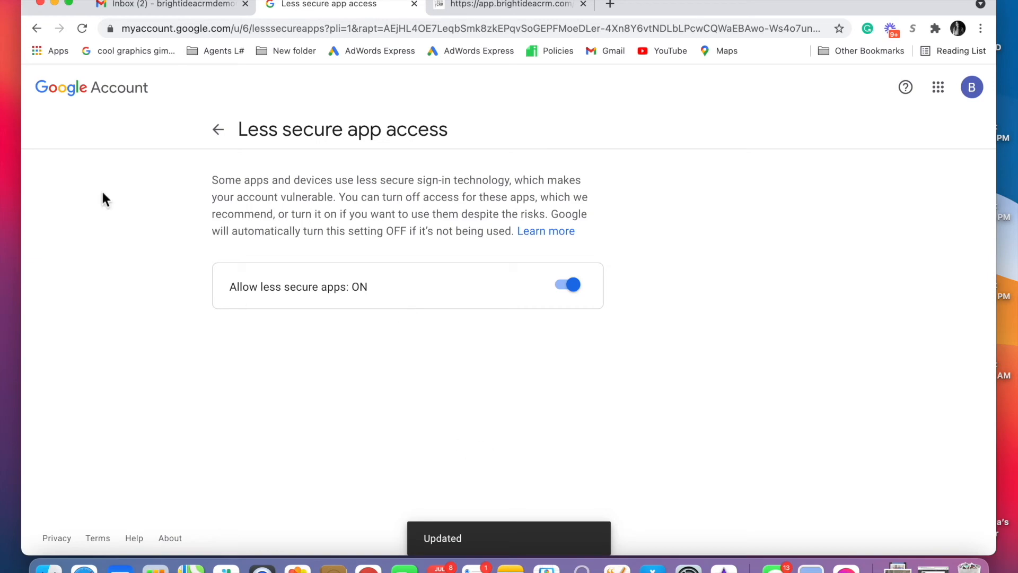
click(56, 90)
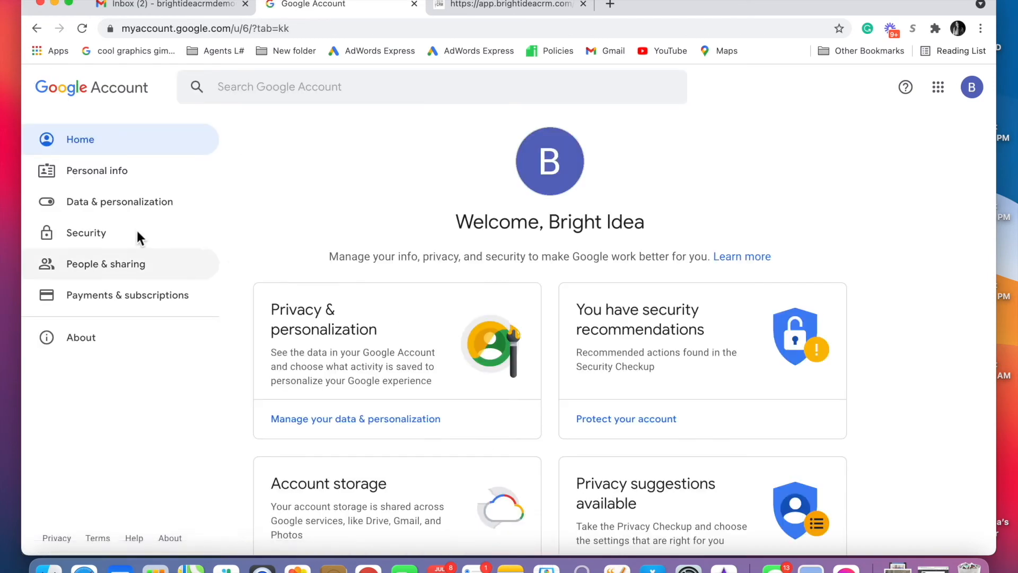
- Recheck the Security page, go back Home, and return to the CRM's Gmail provider form
click(102, 232)
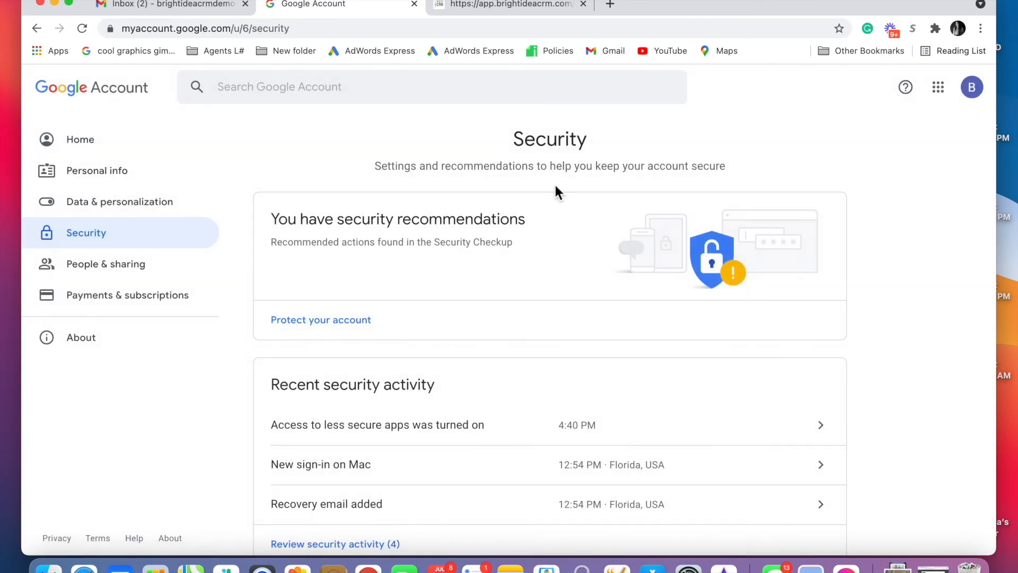
scroll(865, 273, down, 9)
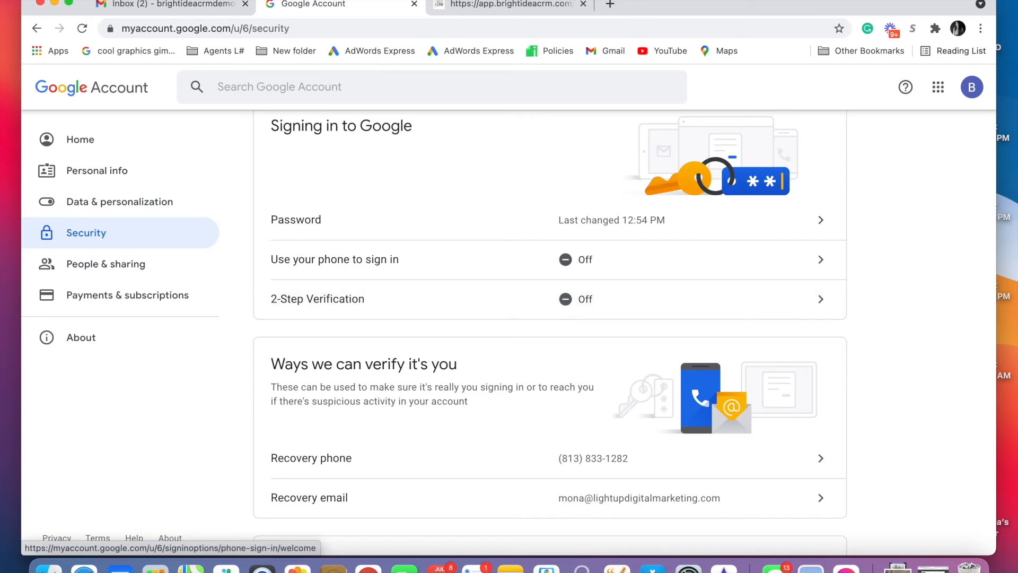
scroll(477, 286, down, 2)
scroll(477, 282, up, 5)
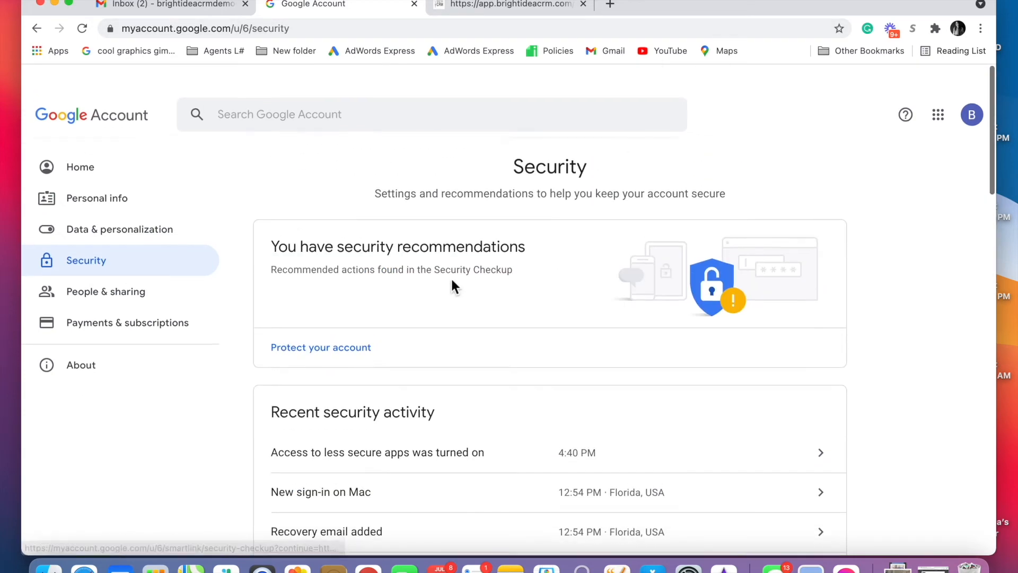
click(86, 138)
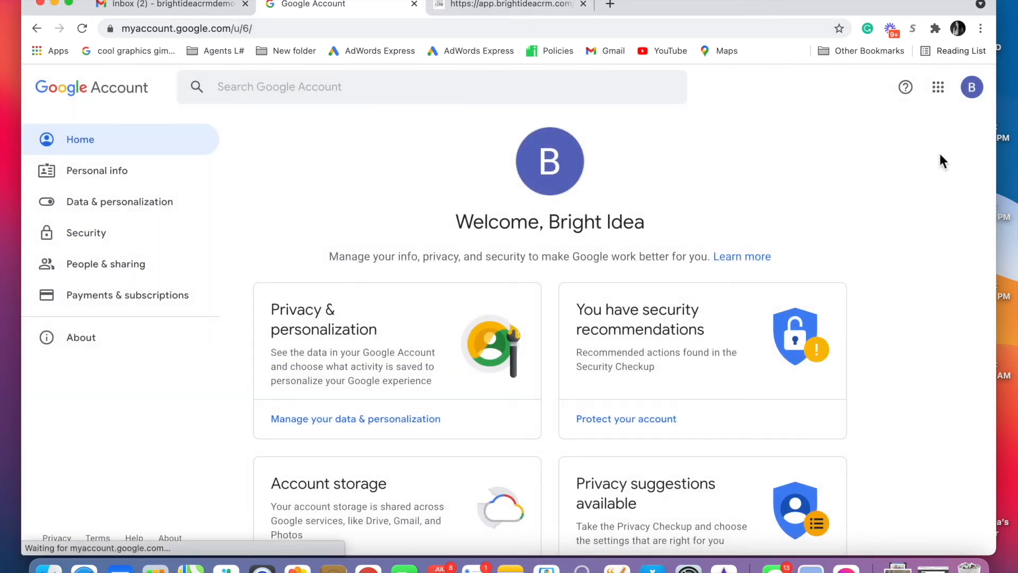
click(536, 8)
- Correct the last character of the Gmail address and attempt to save the provider
click(574, 284)
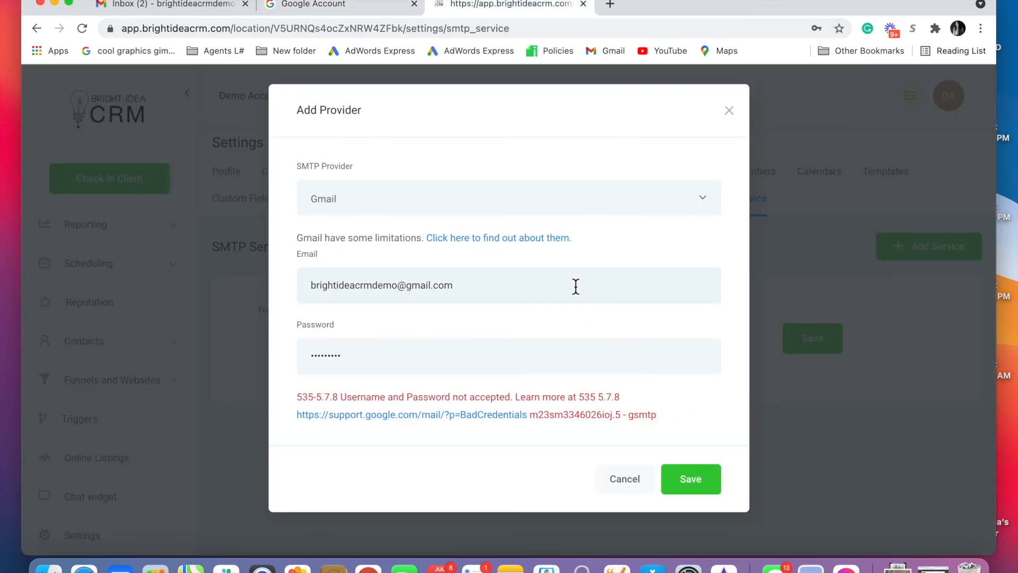
key(BackSpace)
text(m)
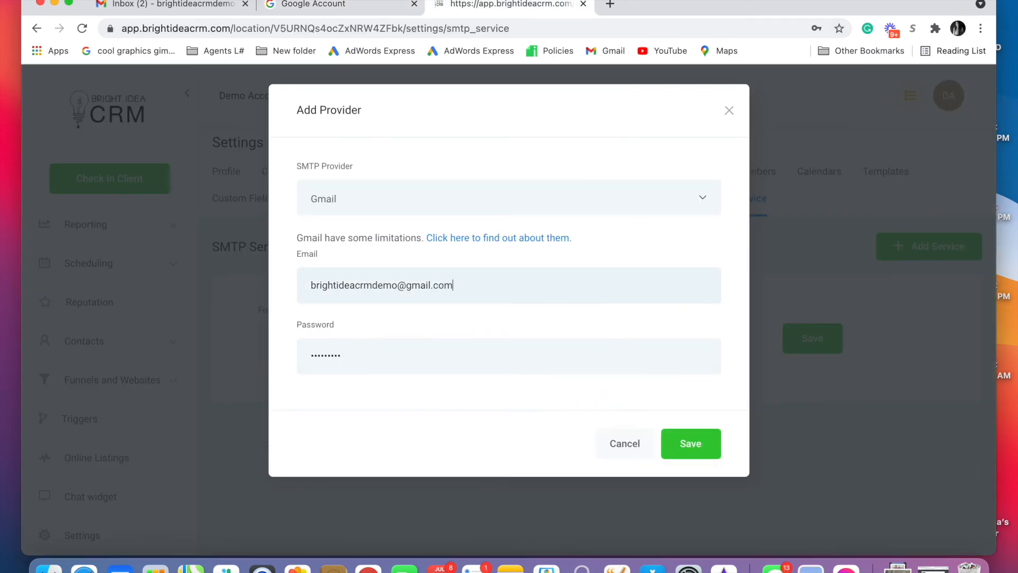
click(691, 448)
- Replace the password with the new one and save the Gmail SMTP provider
double_click(376, 354)
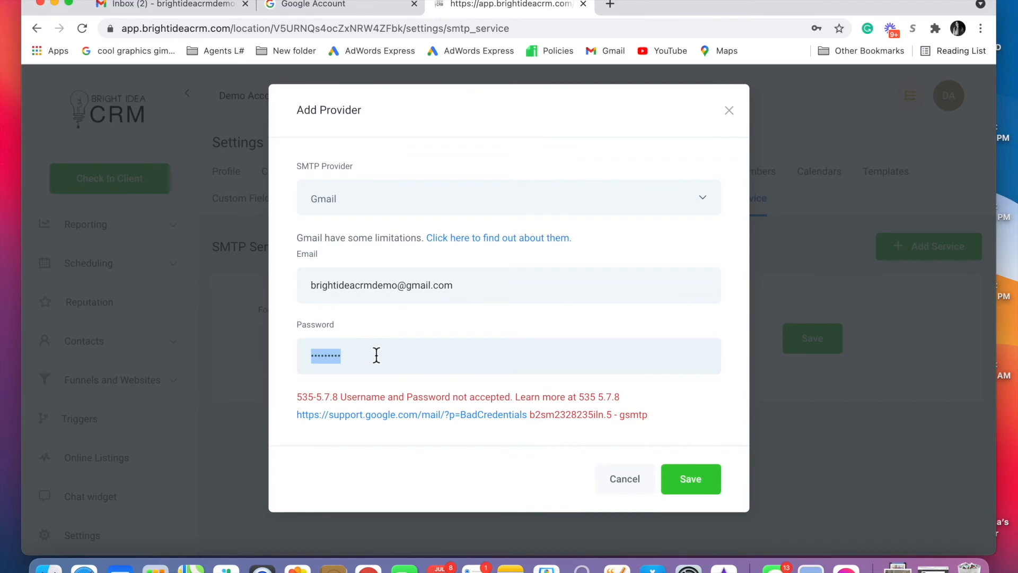
text(••••••)
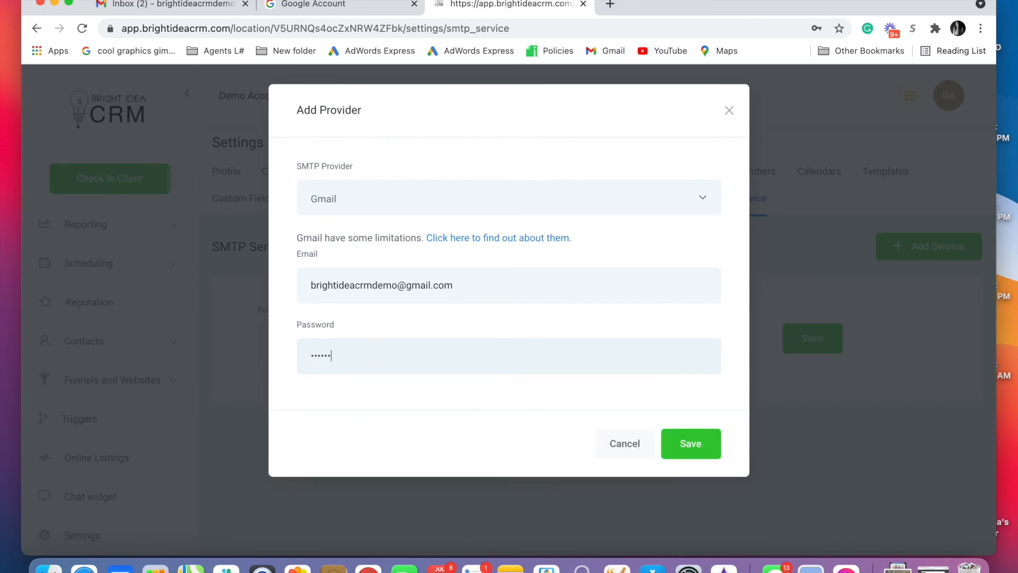
text(••••••••••)
click(689, 435)
click(691, 433)
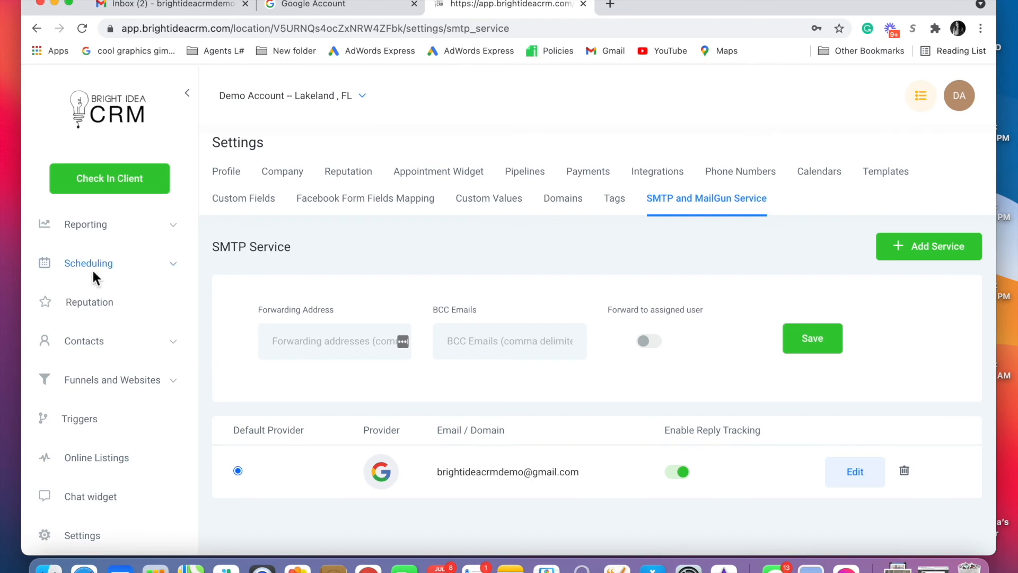
- View all conversations in the inbox, then open the dashboard showing 1 opportunity and $10,000.00 pipeline
scroll(119, 416, up, 5)
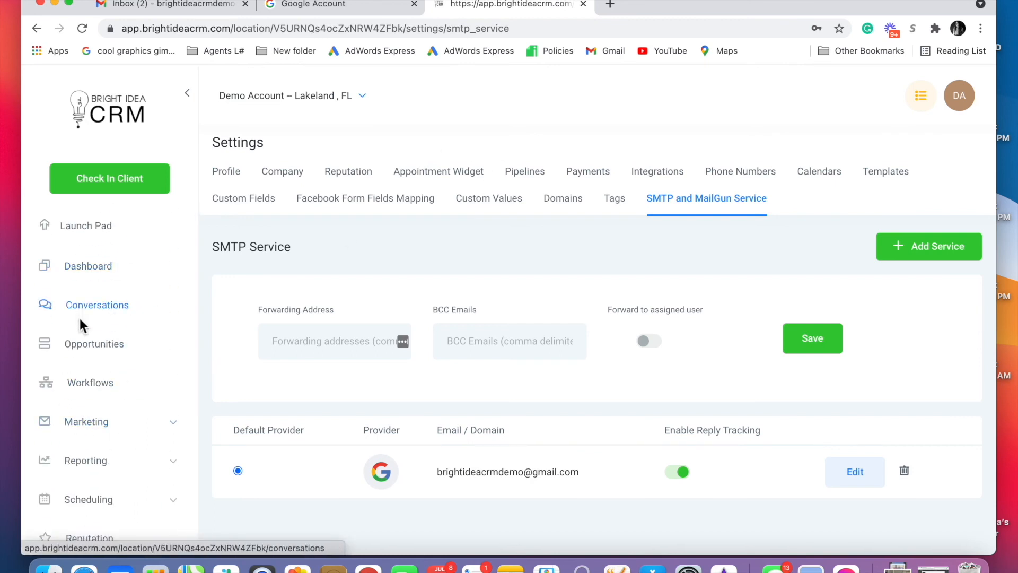
click(82, 303)
click(336, 141)
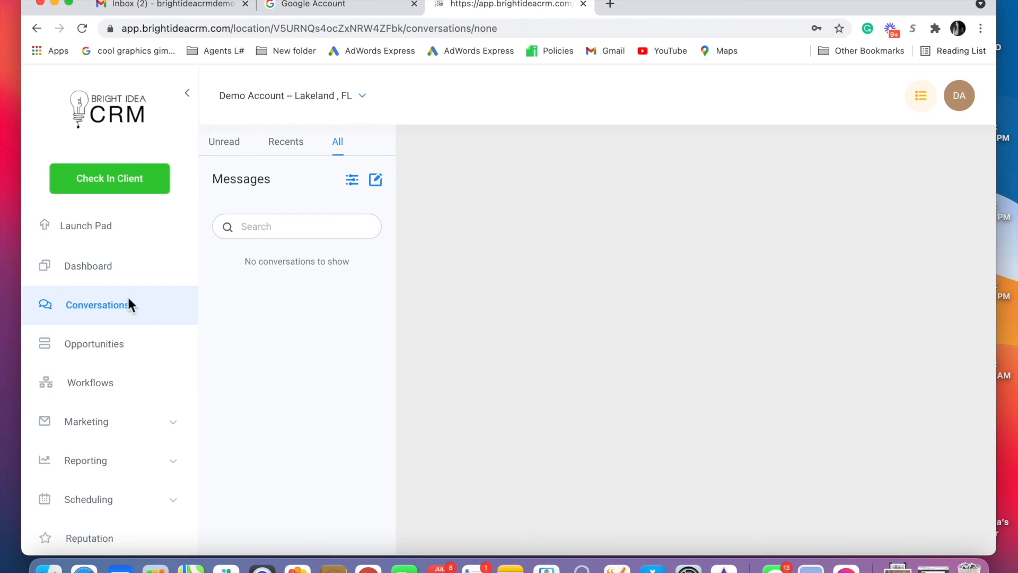
click(89, 263)
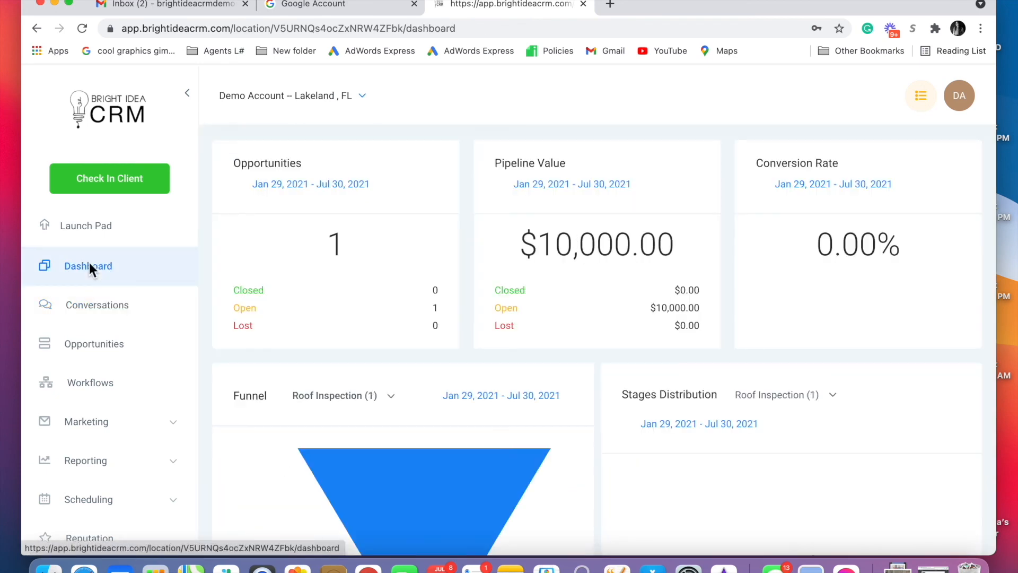